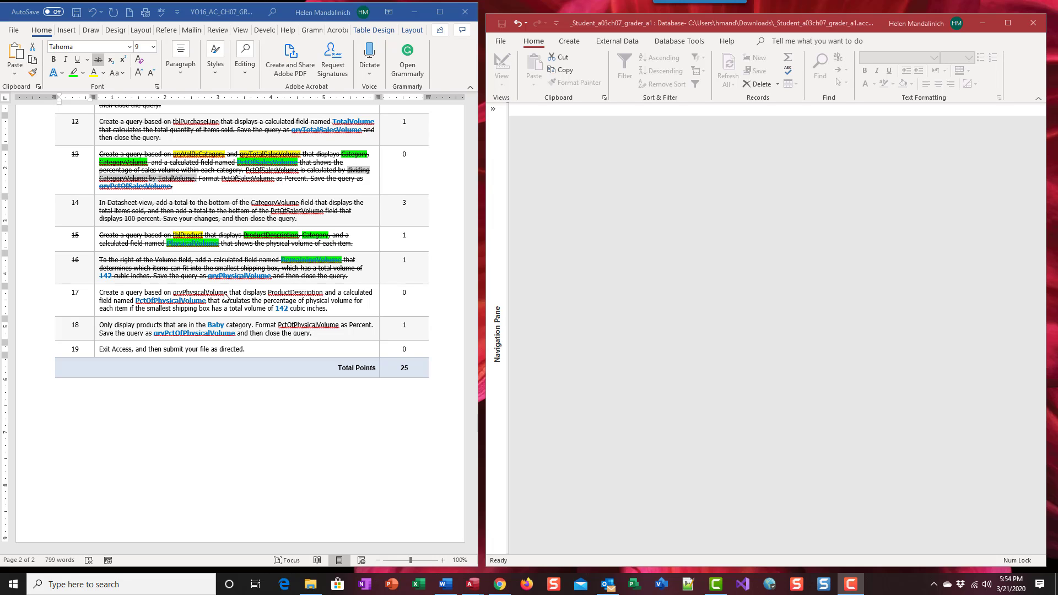
- Highlight the query name qryPhysicalVolume in instruction 17 of the Word document in yellow
left_click(212, 291)
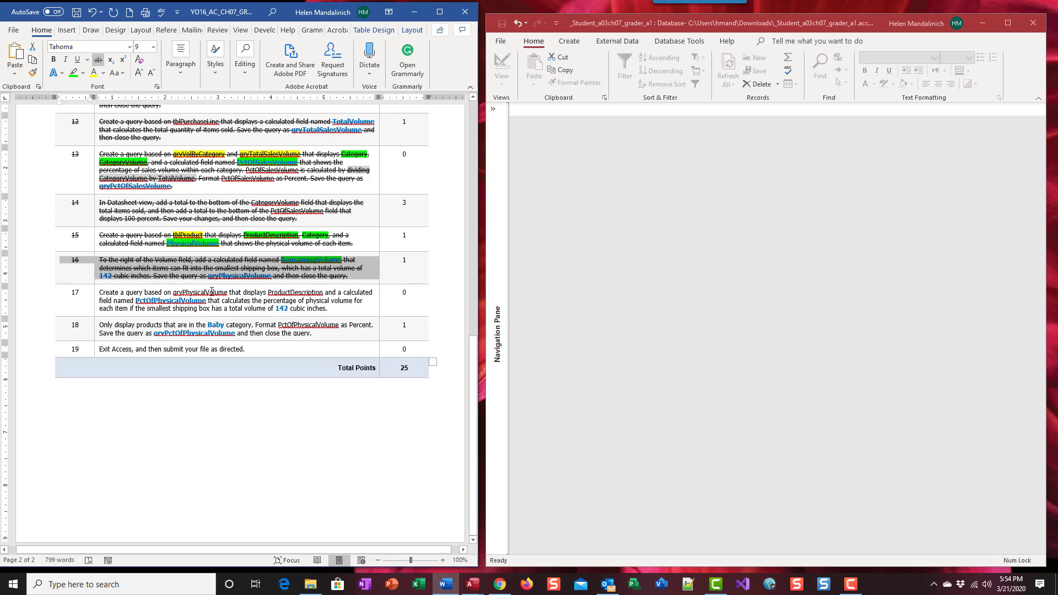
triple_click(212, 291)
triple_click(212, 294)
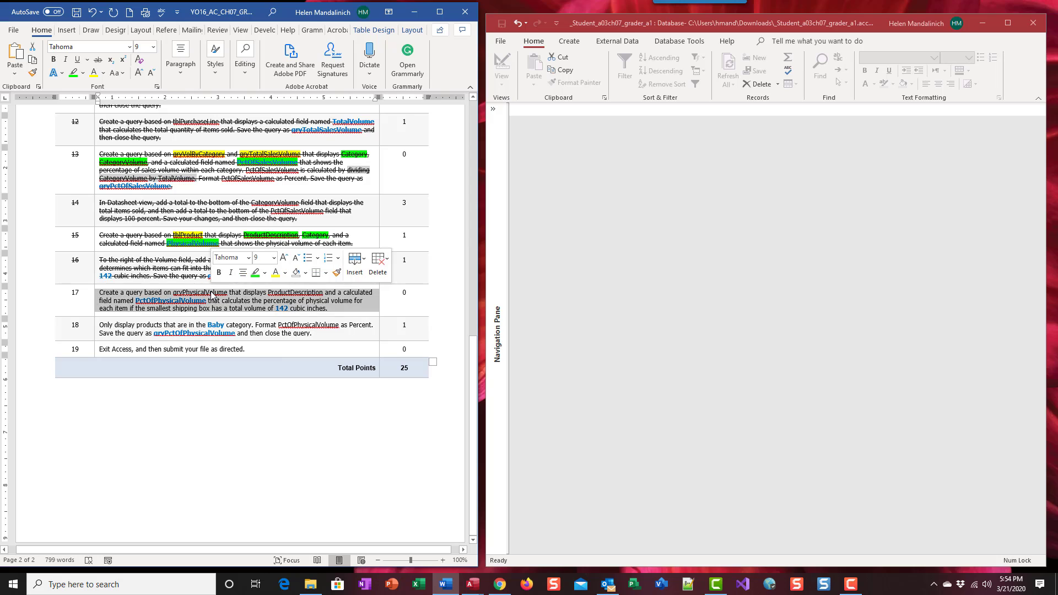
double_click(211, 293)
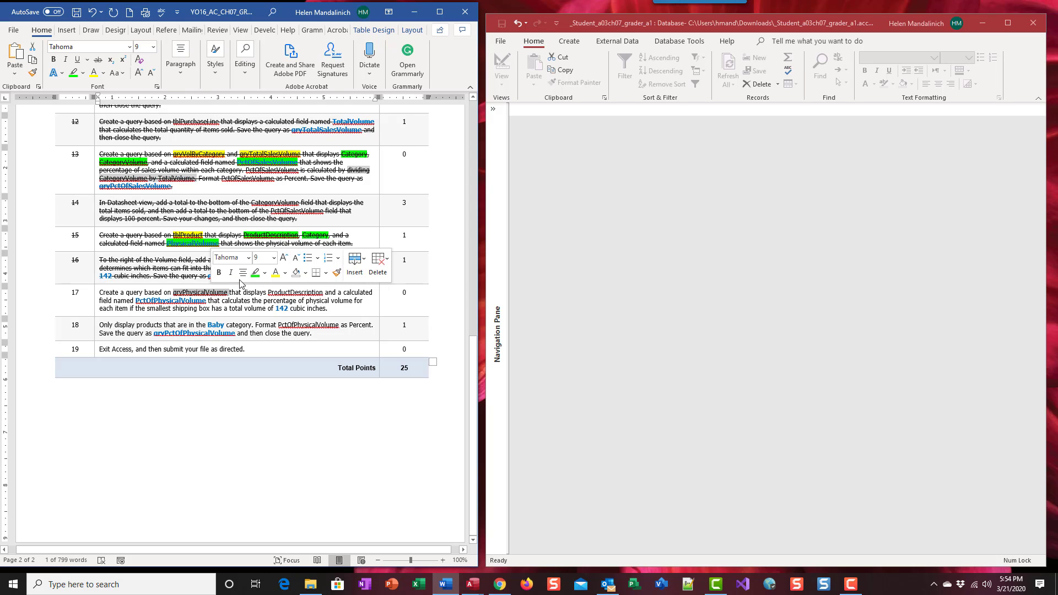
left_click(255, 273)
left_click(265, 272)
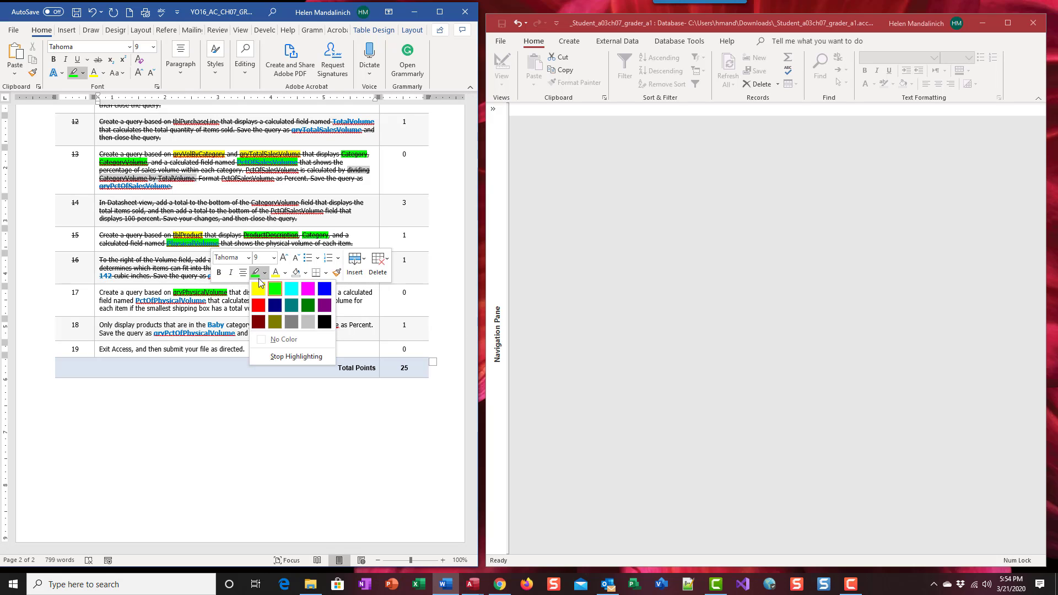
left_click(255, 286)
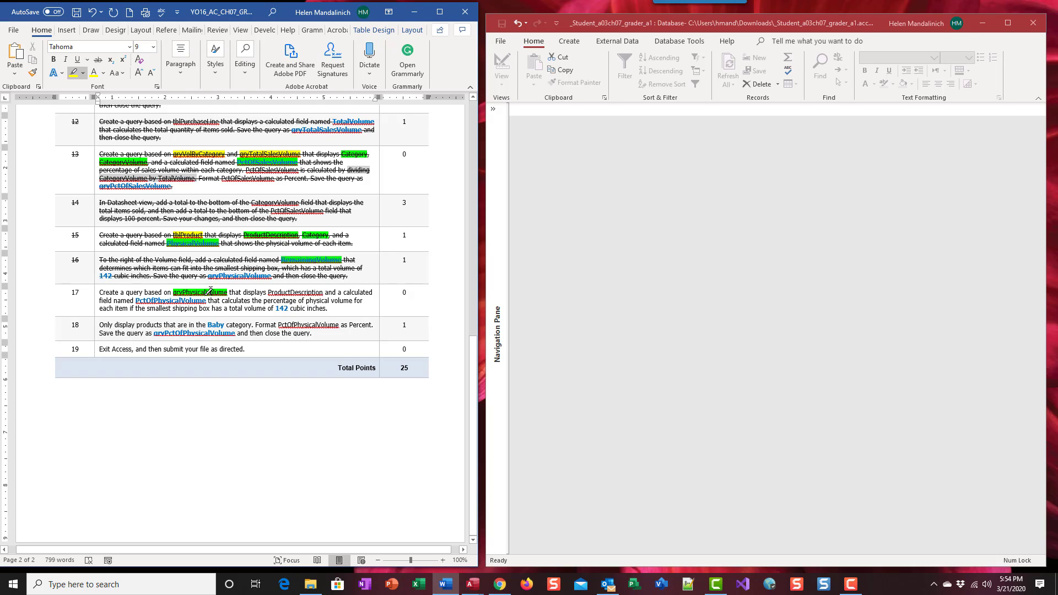
left_click(257, 300)
key("Escape")
- Highlight the field names ProductDescription and PctOfPhysicalVolume in instruction 17 in green
double_click(280, 294)
left_click(335, 275)
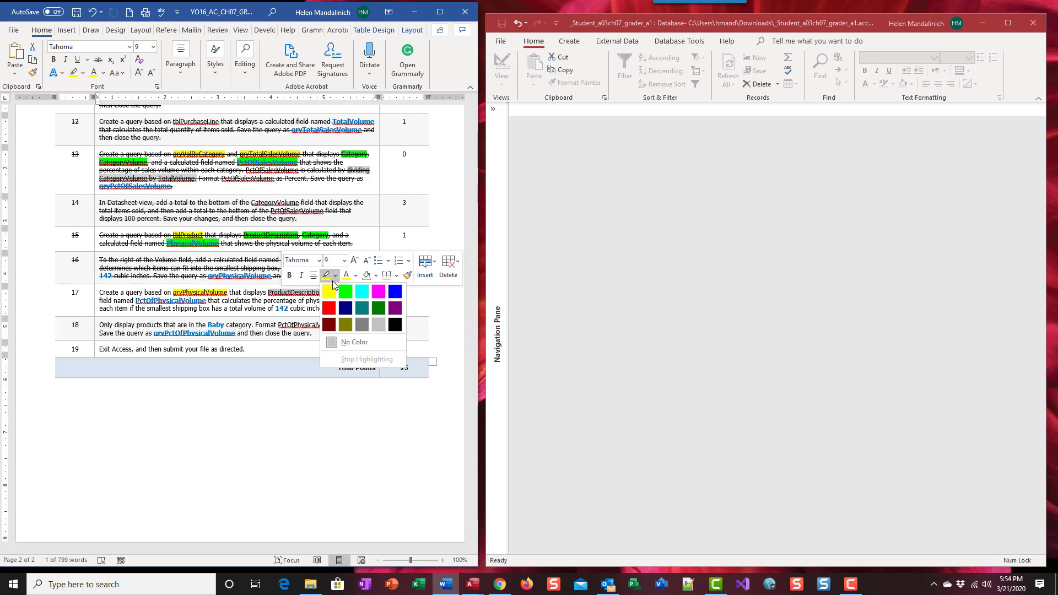
left_click(347, 296)
left_click(330, 309)
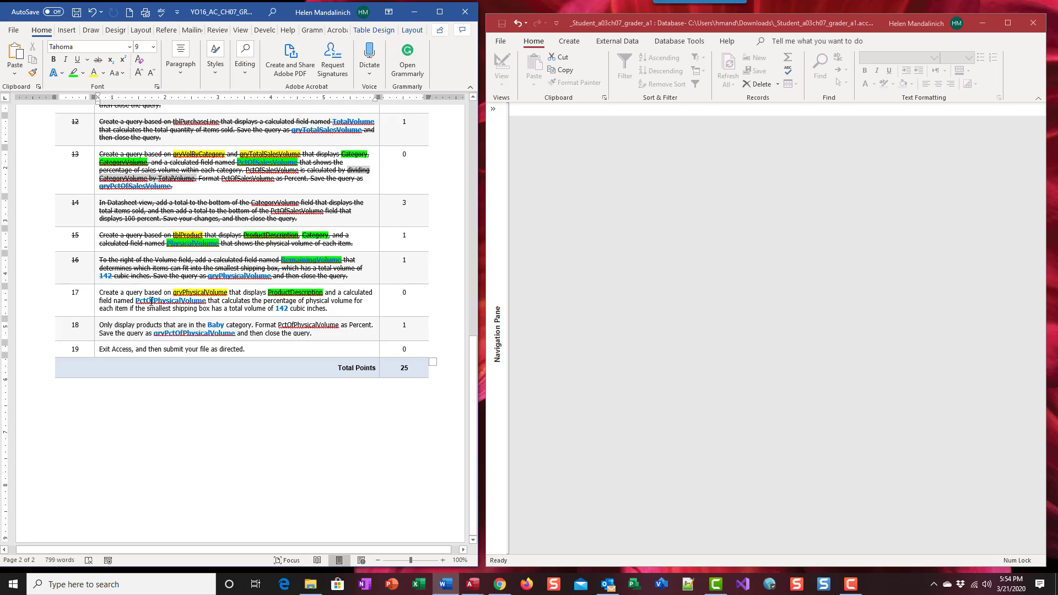
double_click(151, 301)
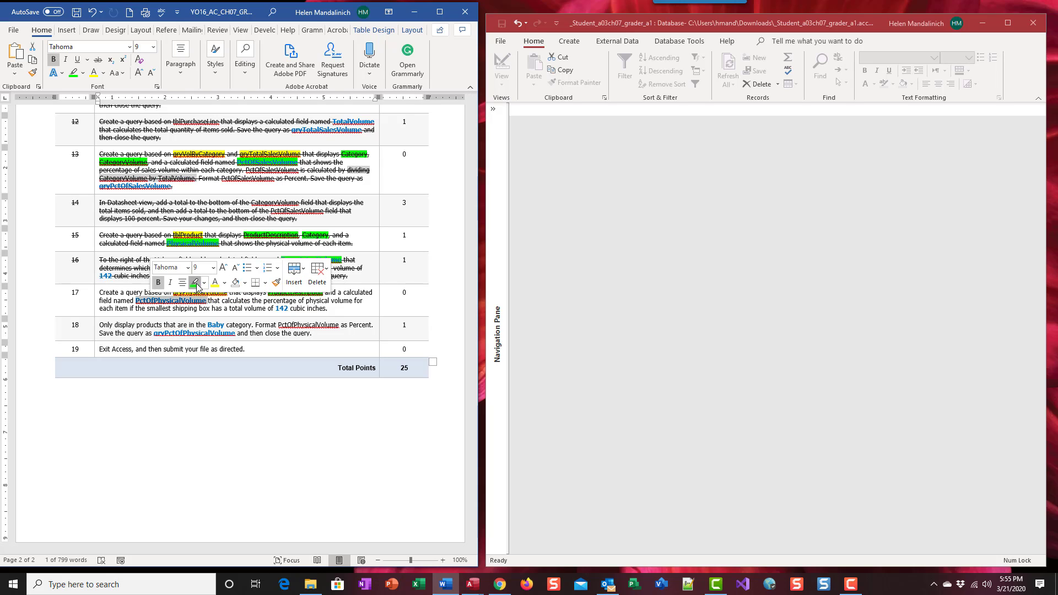
left_click(195, 283)
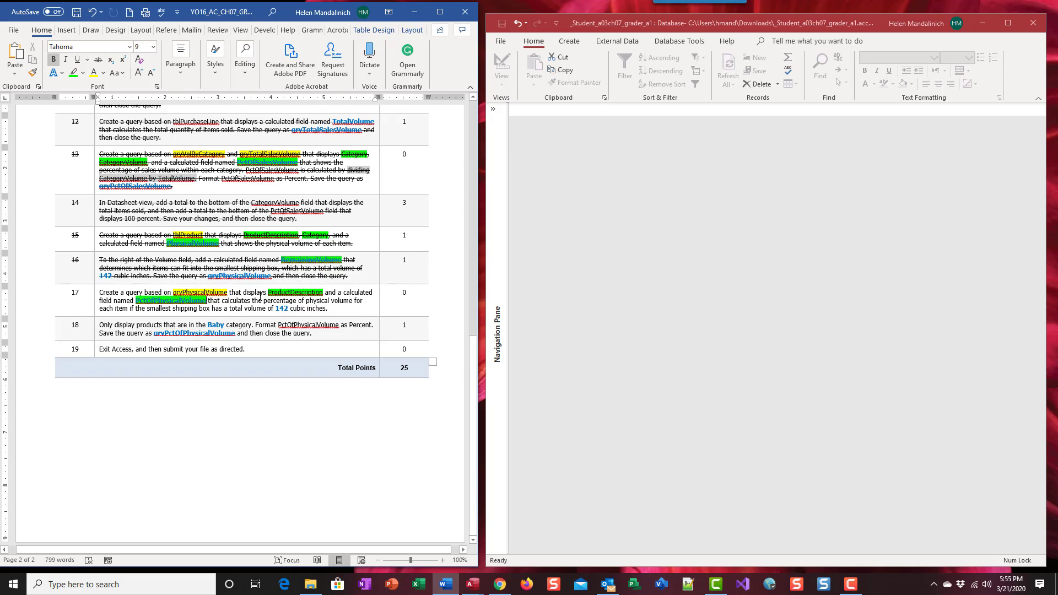
- Switch to Access and create a query in Design view based on qryPhysicalVolume, including its ProductDescription field
left_click(579, 46)
left_click(579, 44)
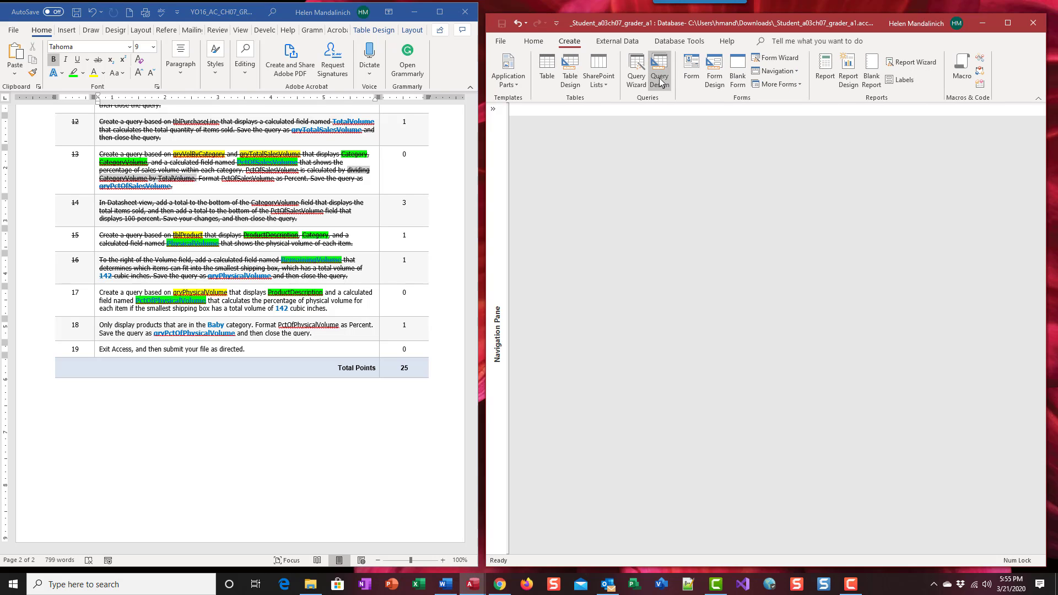
left_click(662, 69)
left_click_drag(738, 298, 723, 236)
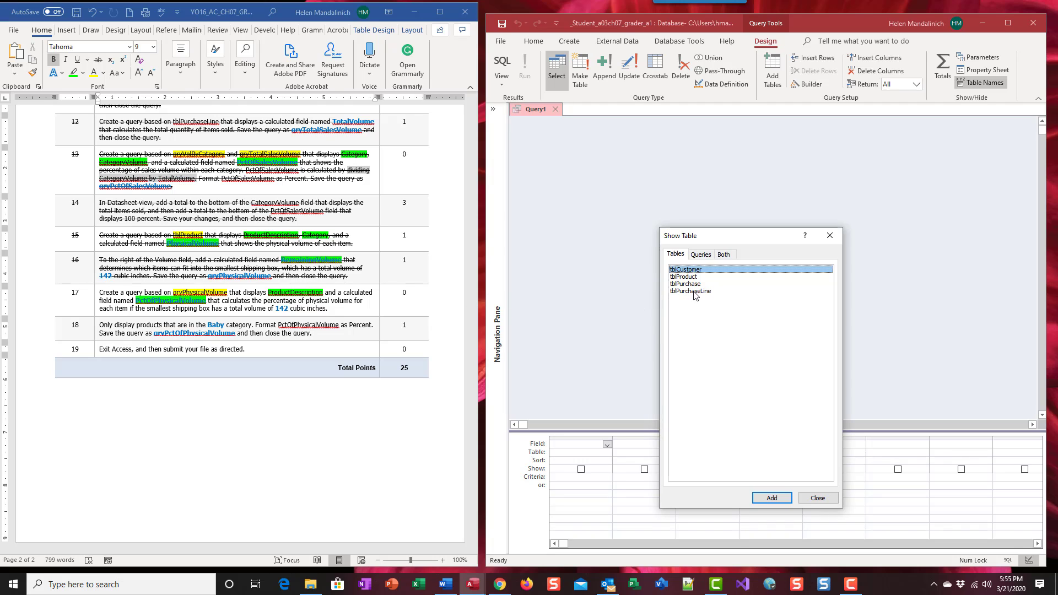
left_click(701, 255)
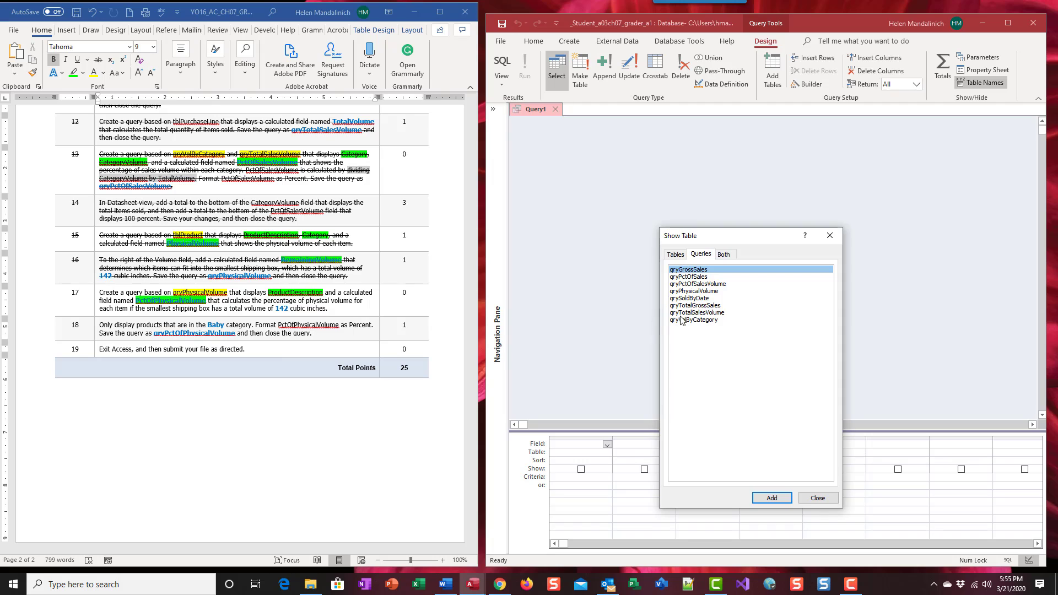
double_click(700, 291)
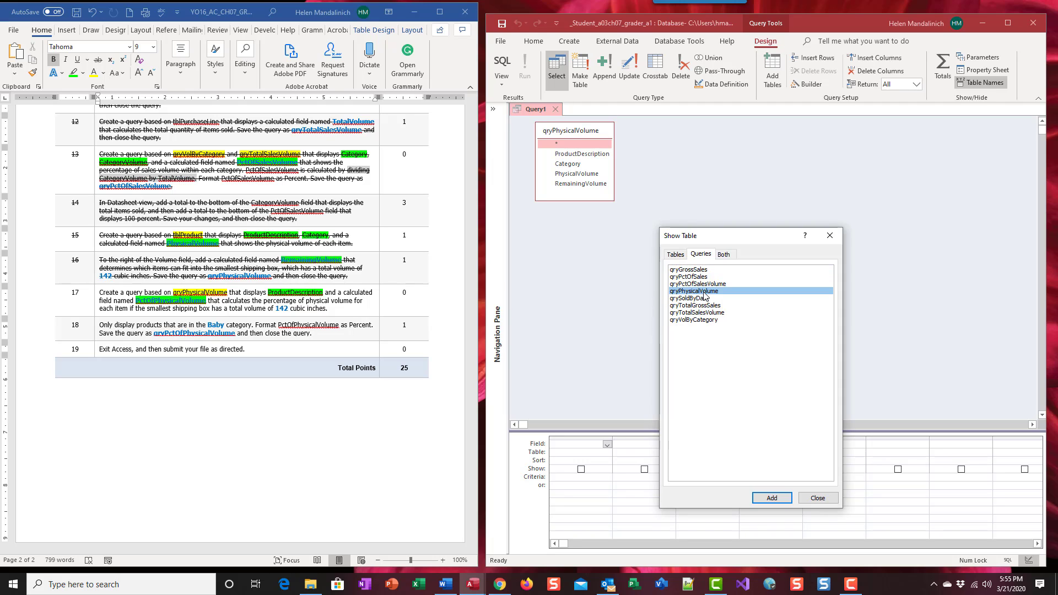
left_click(818, 498)
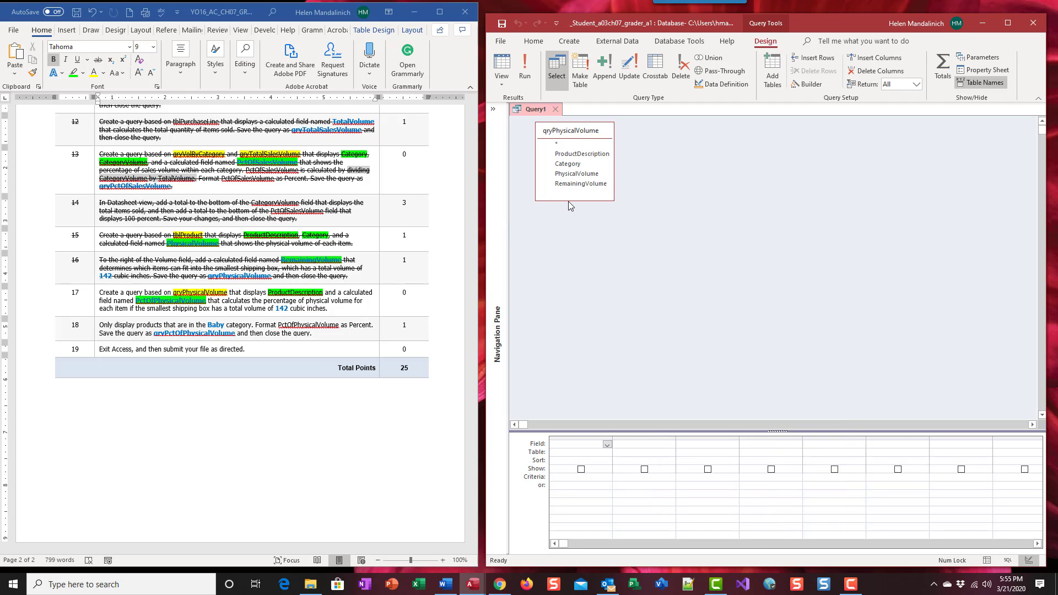
left_click_drag(625, 433, 620, 234)
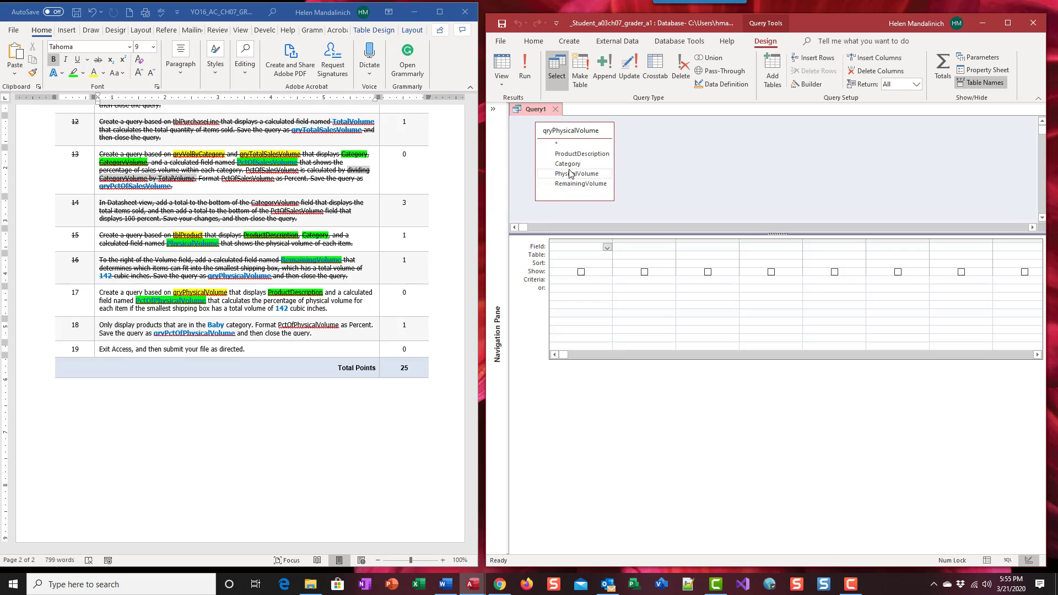
double_click(585, 155)
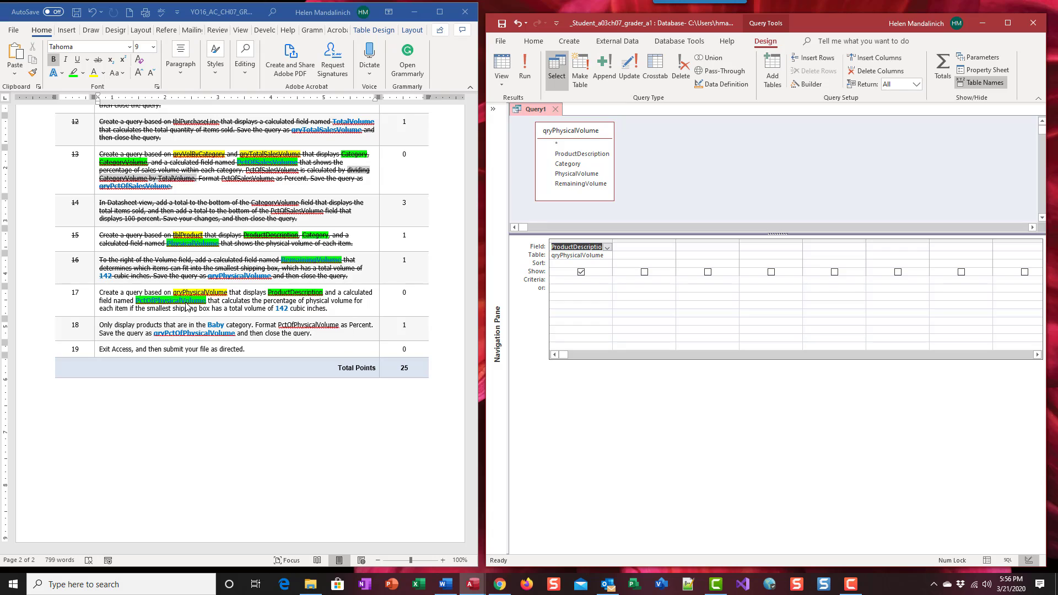
- Add the calculated field PctOfPhysicalVolume:[PhysicalVolume]/142 beside ProductDescription, run the query to check it, and return to Design view
left_click(627, 247)
right_click(628, 248)
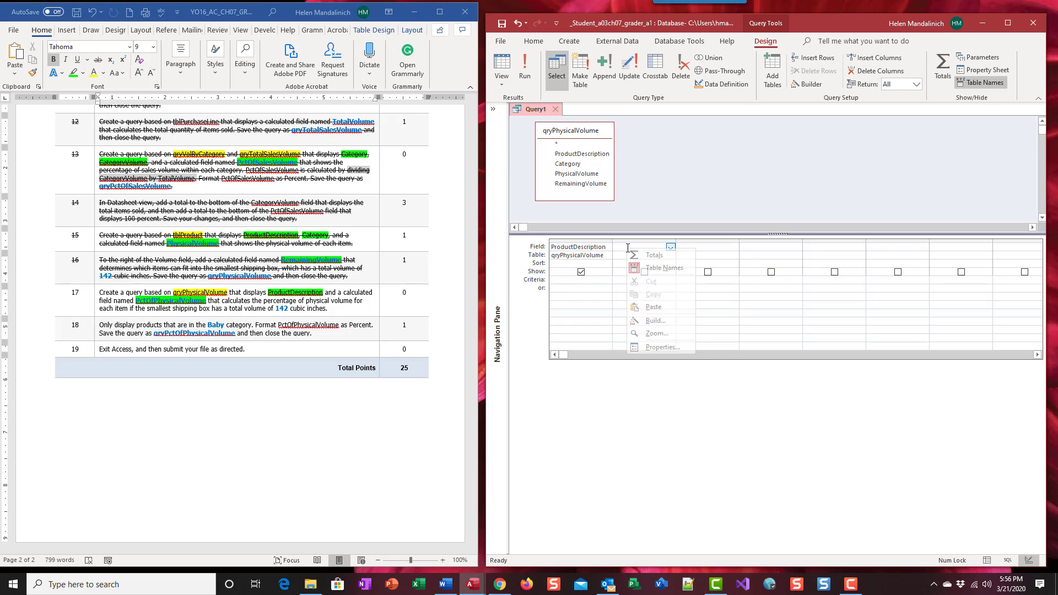
left_click(676, 331)
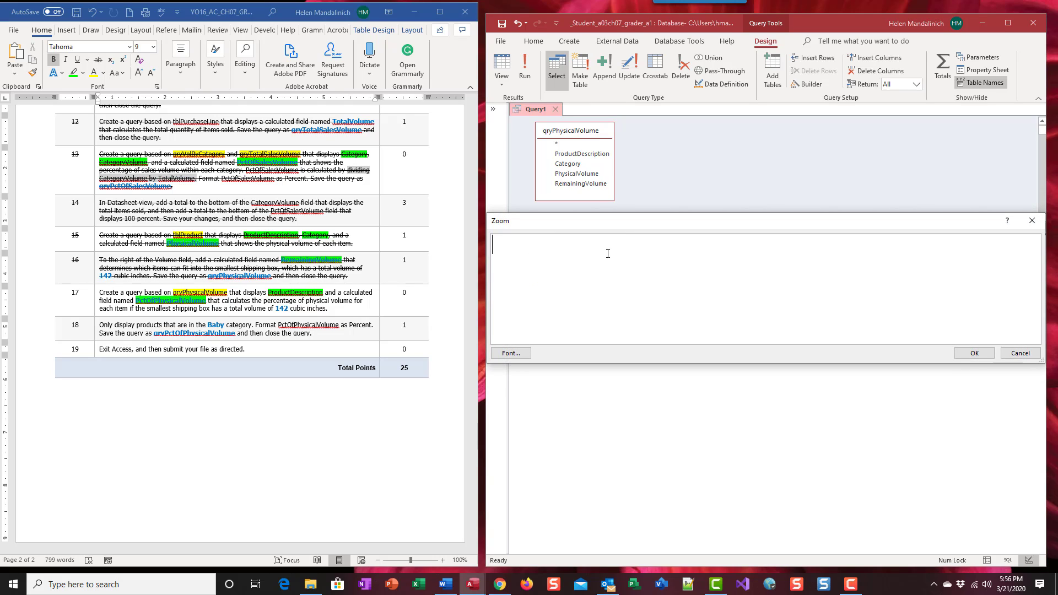
type("PctOfPhysicalVlu")
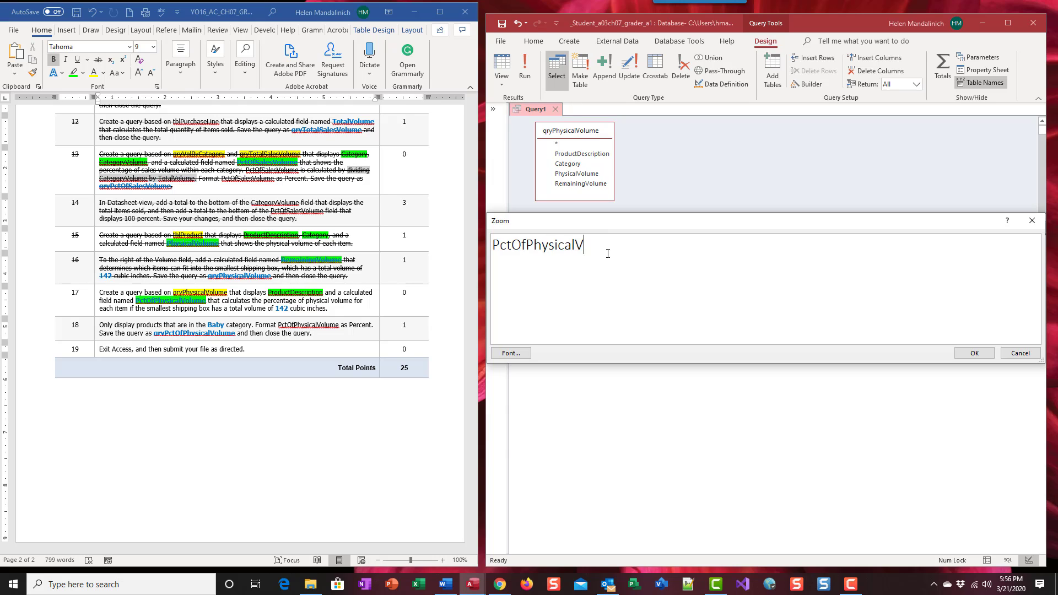
key("BackSpace")
key("BackSpace")
type("olume:")
type("[PhysicalVolume")
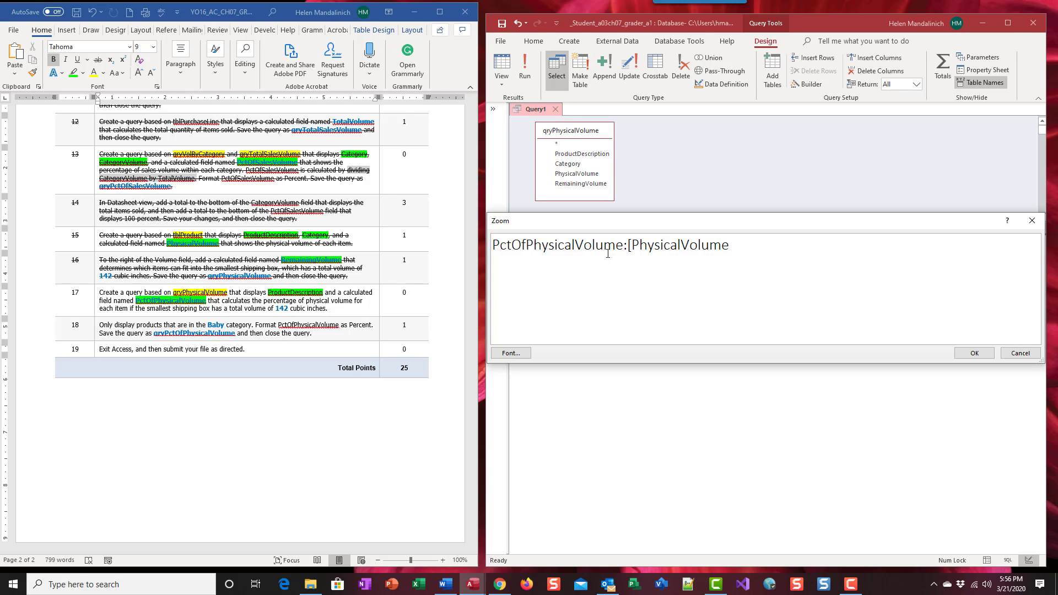
type("]/142")
left_click(976, 354)
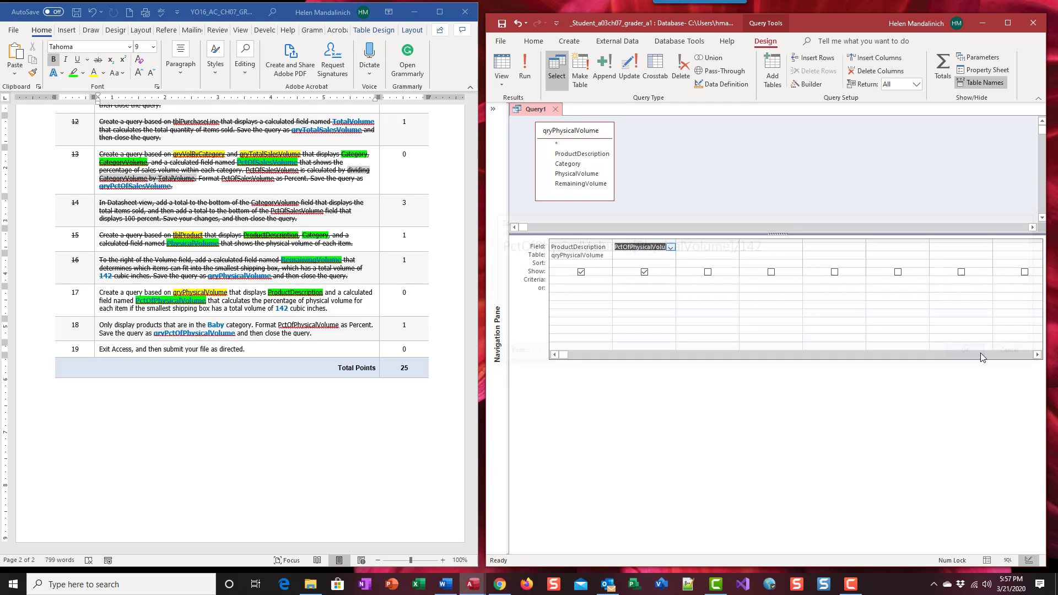
left_click(524, 71)
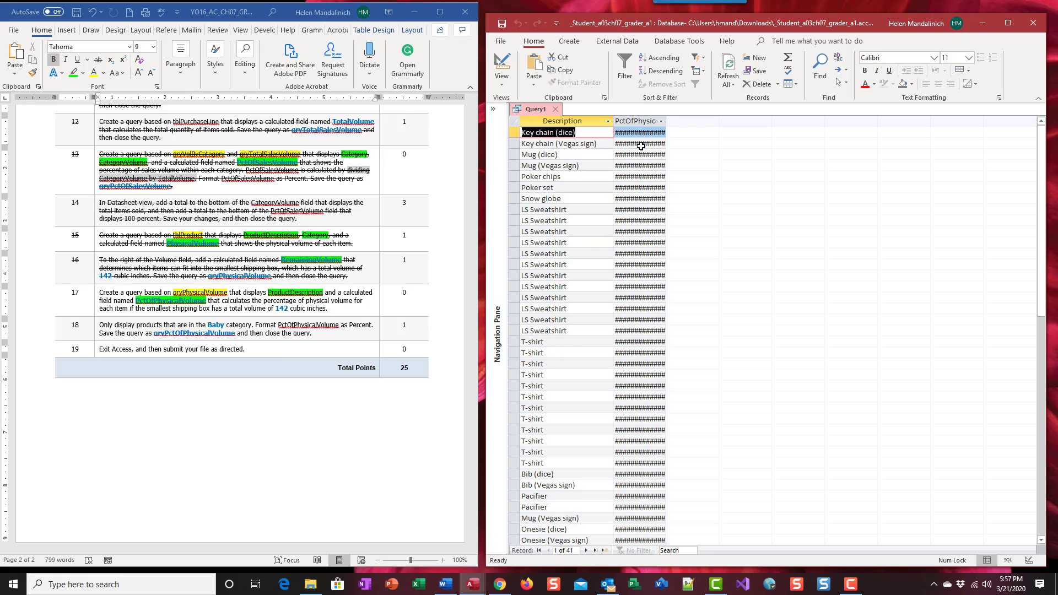
left_click(503, 62)
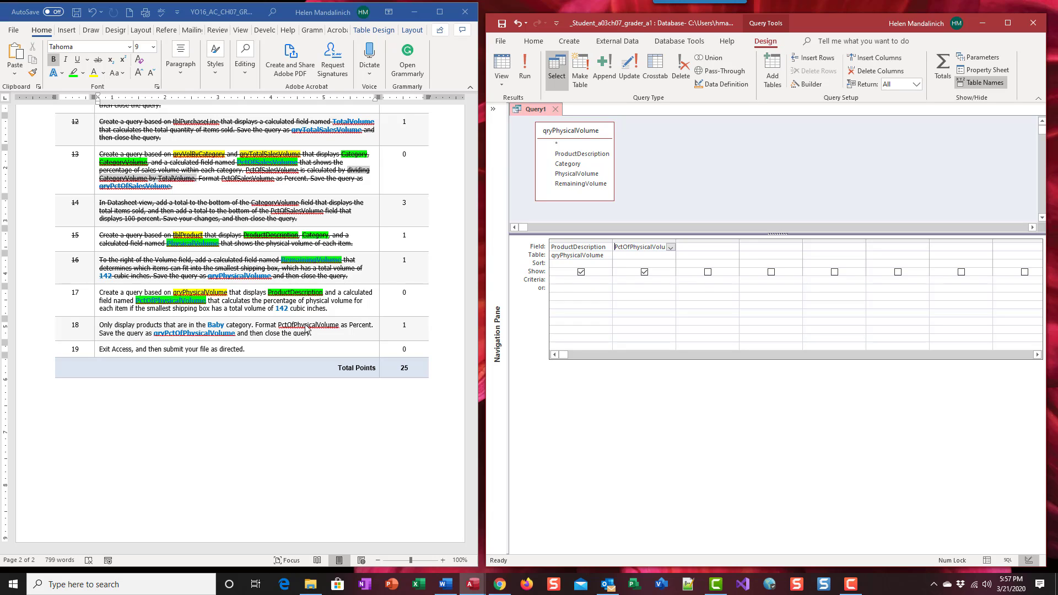
- Format the PctOfPhysicalVolume field as Percent, run the query to check it, and return to Design view
right_click(638, 245)
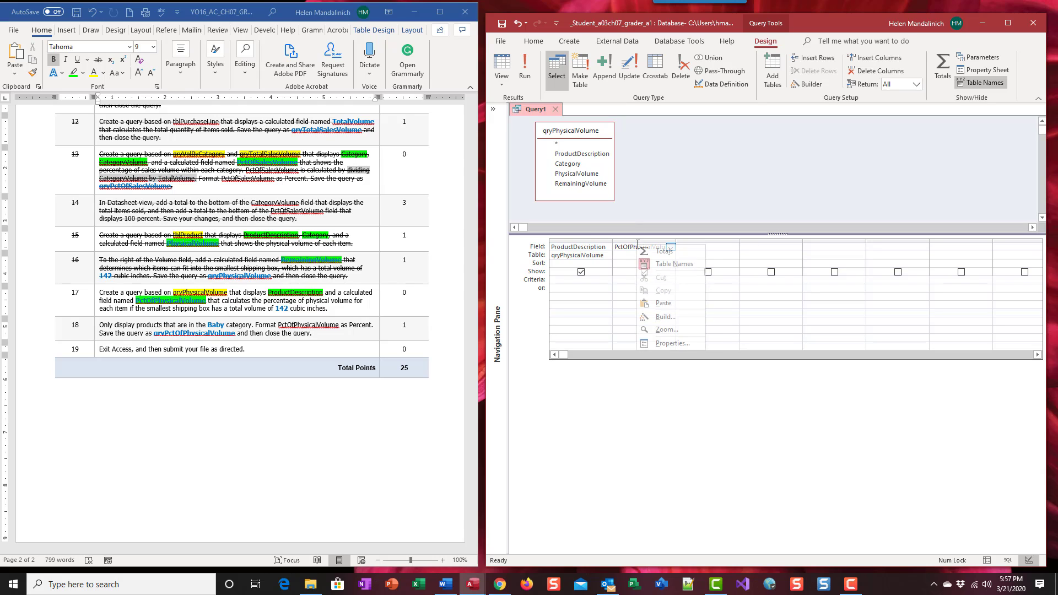
left_click(670, 343)
left_click(858, 168)
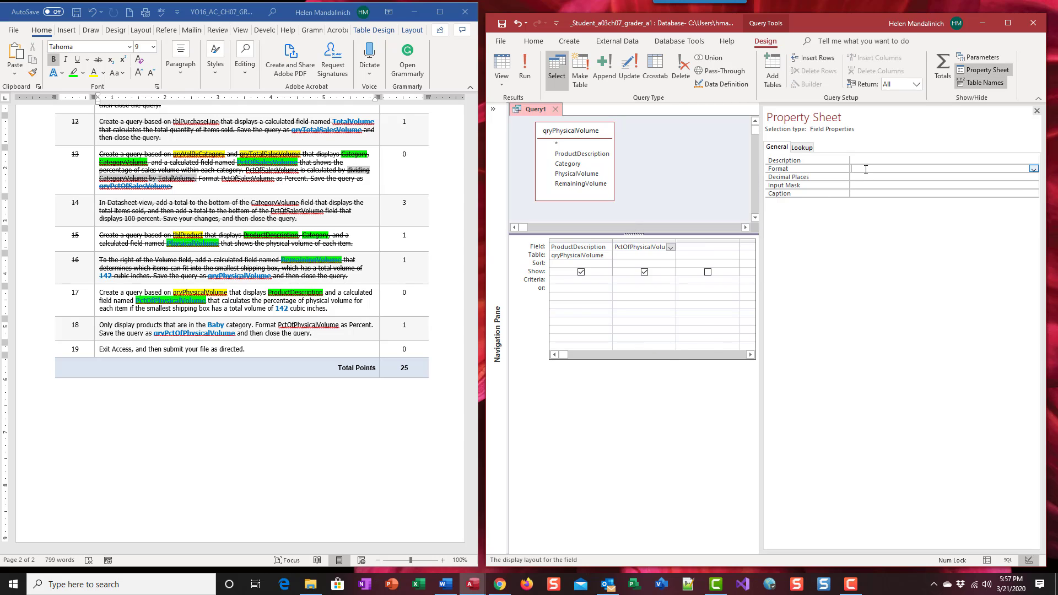
left_click(1033, 170)
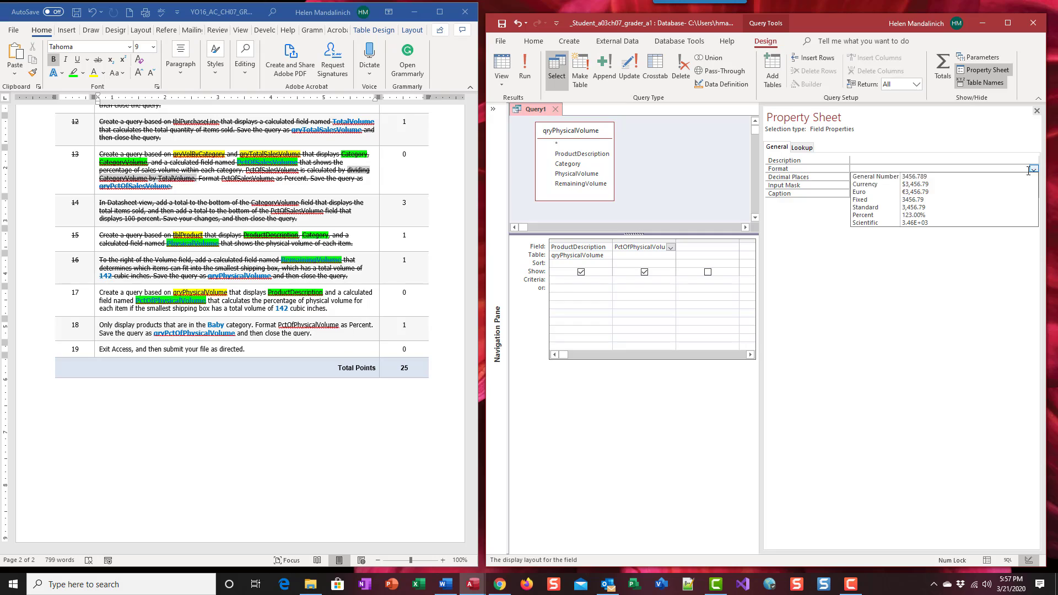
left_click(940, 215)
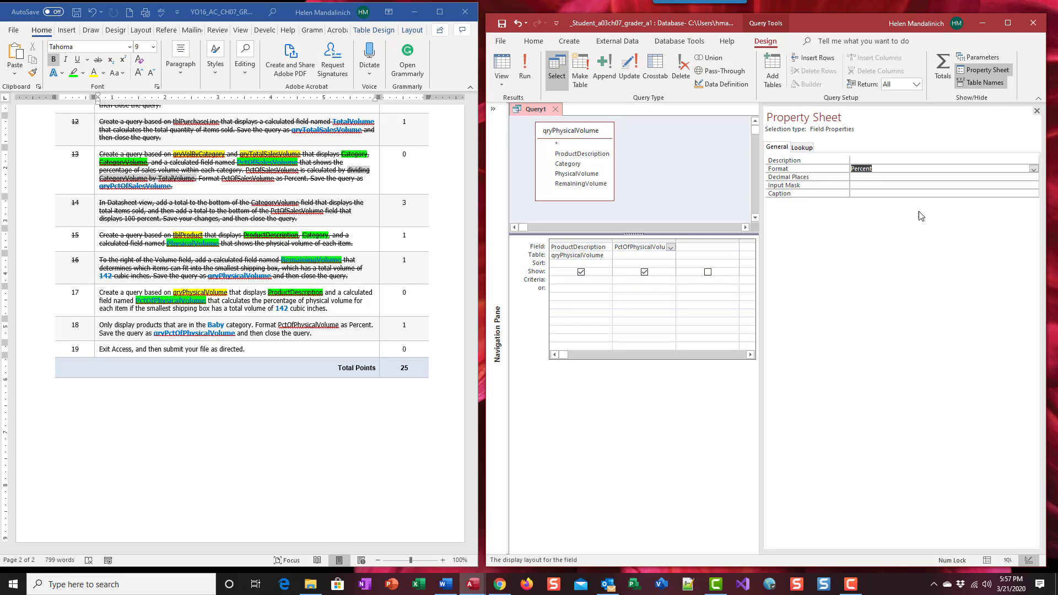
left_click(1037, 113)
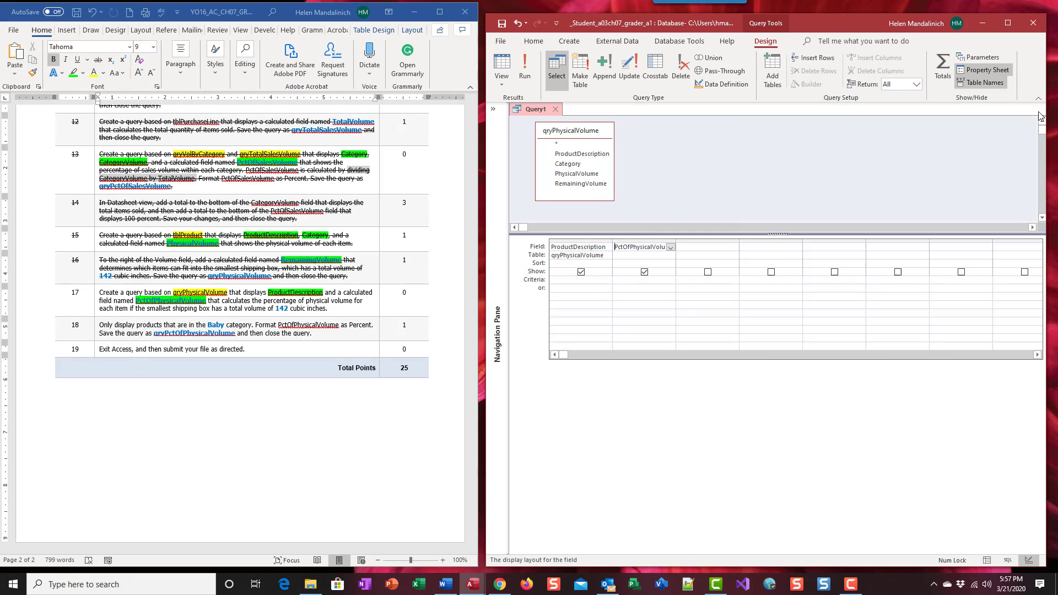
left_click(526, 69)
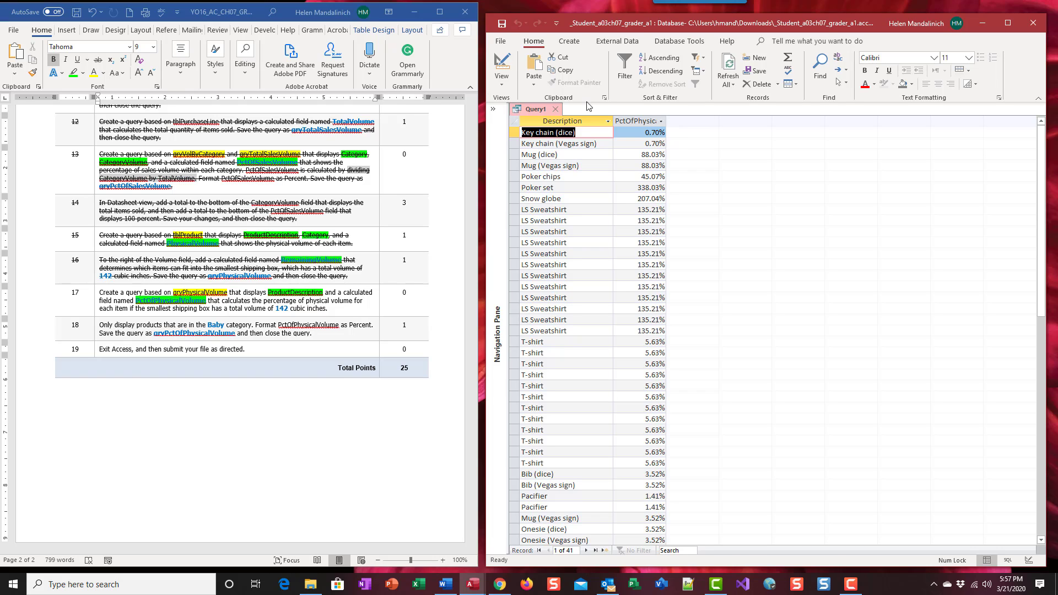
left_click(499, 62)
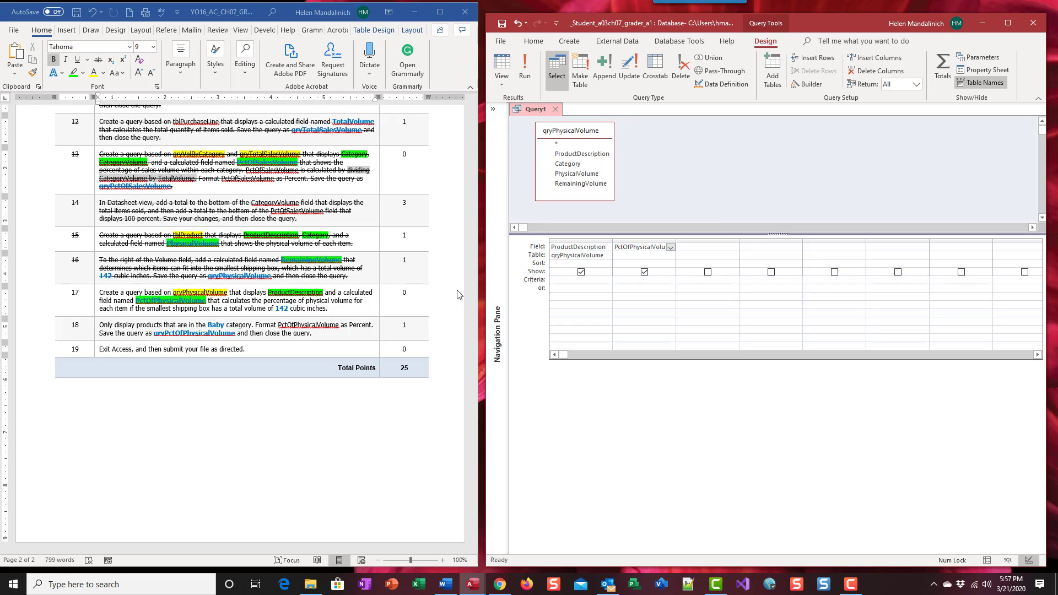
- Switch to the Word document and strike through instruction 17
left_click(346, 317)
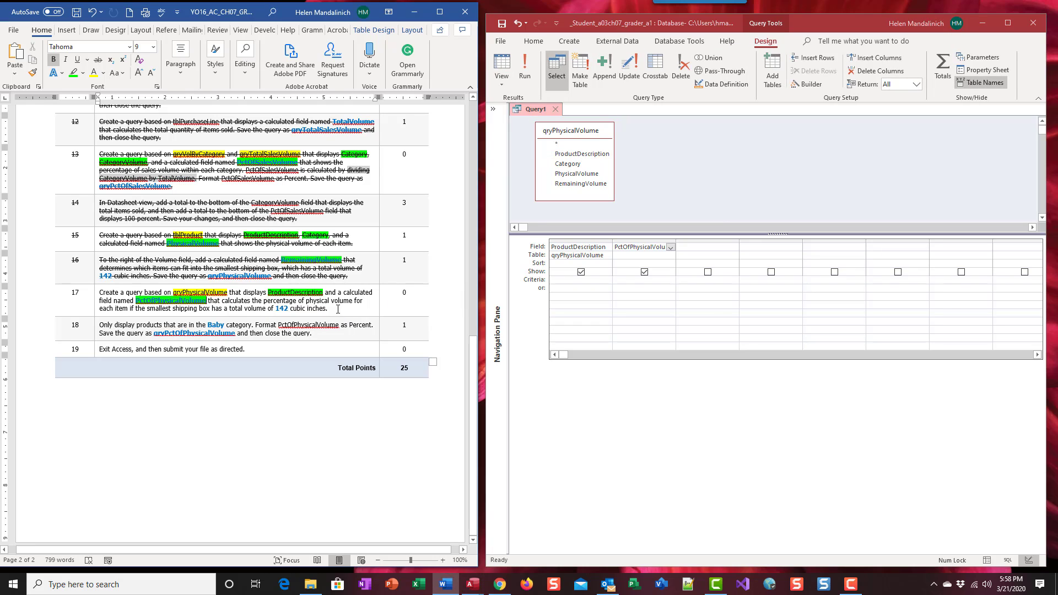
left_click_drag(346, 317, 60, 295)
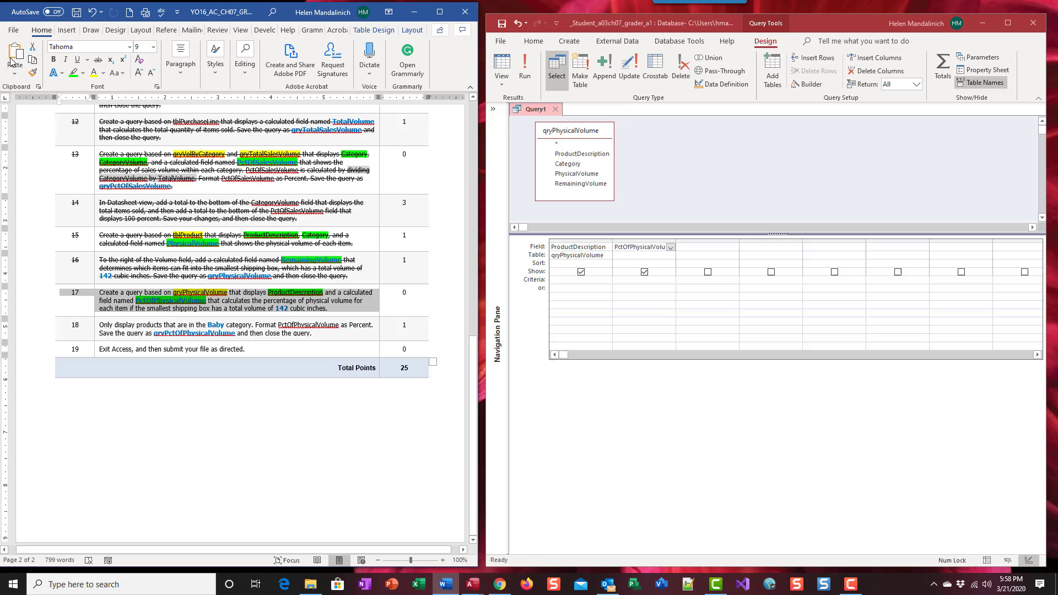
left_click(98, 59)
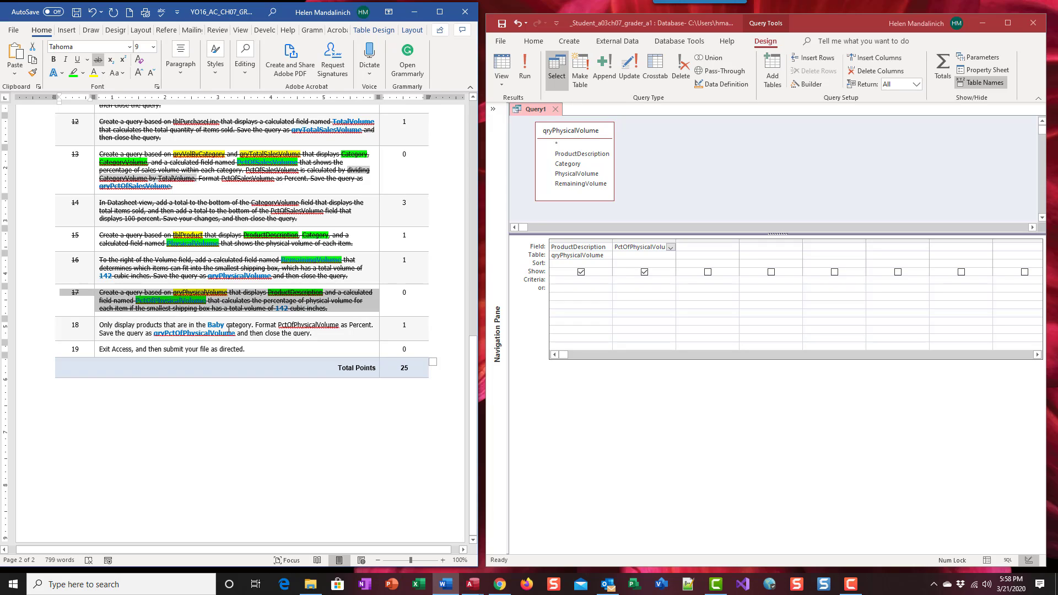
- Switch back to Access, add the Category field to the query, and run it to check the category values
double_click(568, 164)
left_click(524, 72)
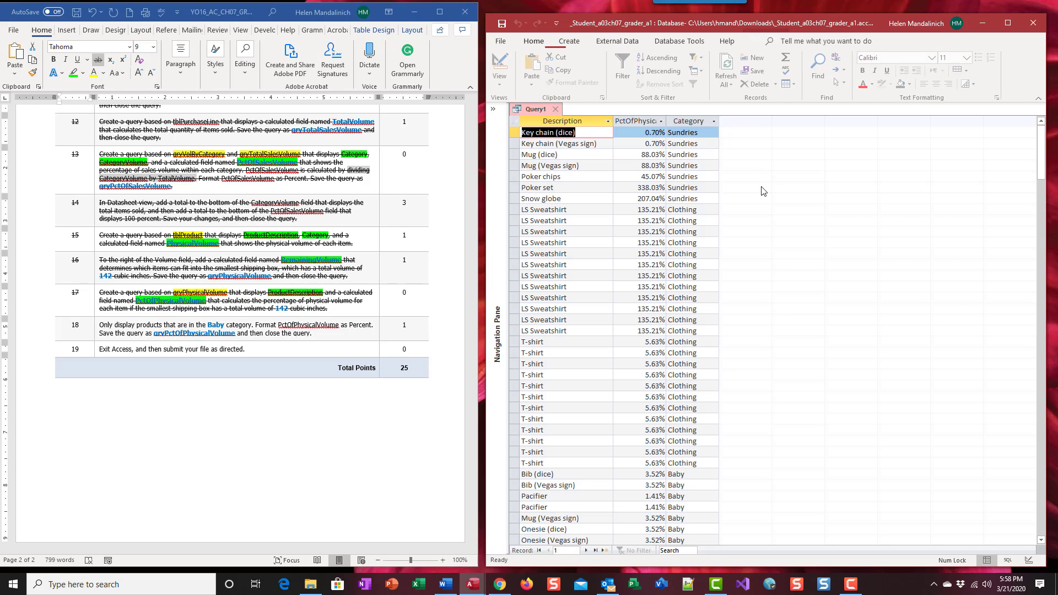
scroll(700, 427, "down", 2)
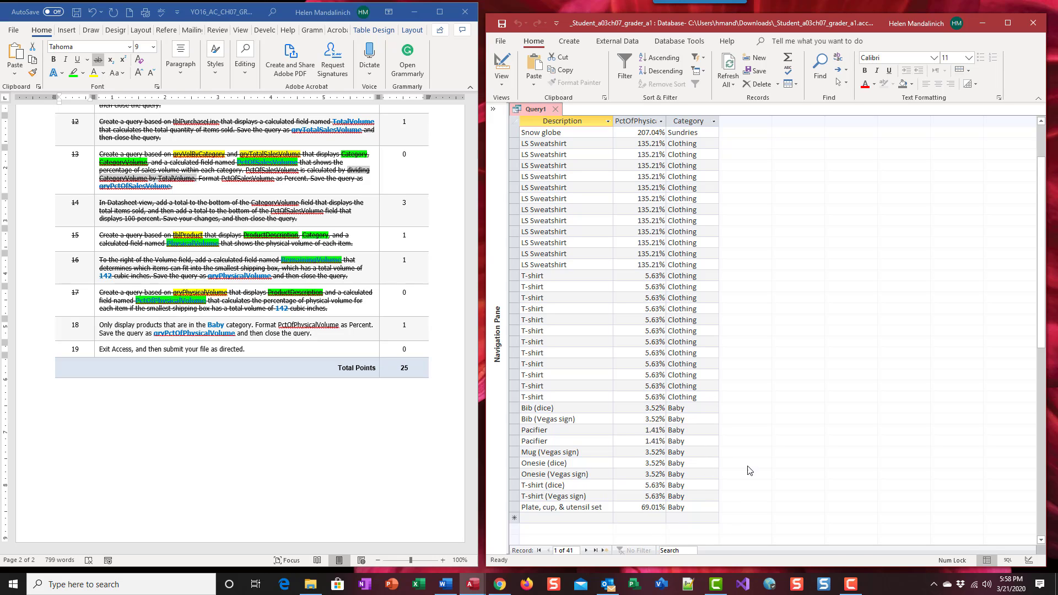
- Return to Design view, restrict the Category field to "Baby", and run the query to check it before going back to Design view
left_click(503, 65)
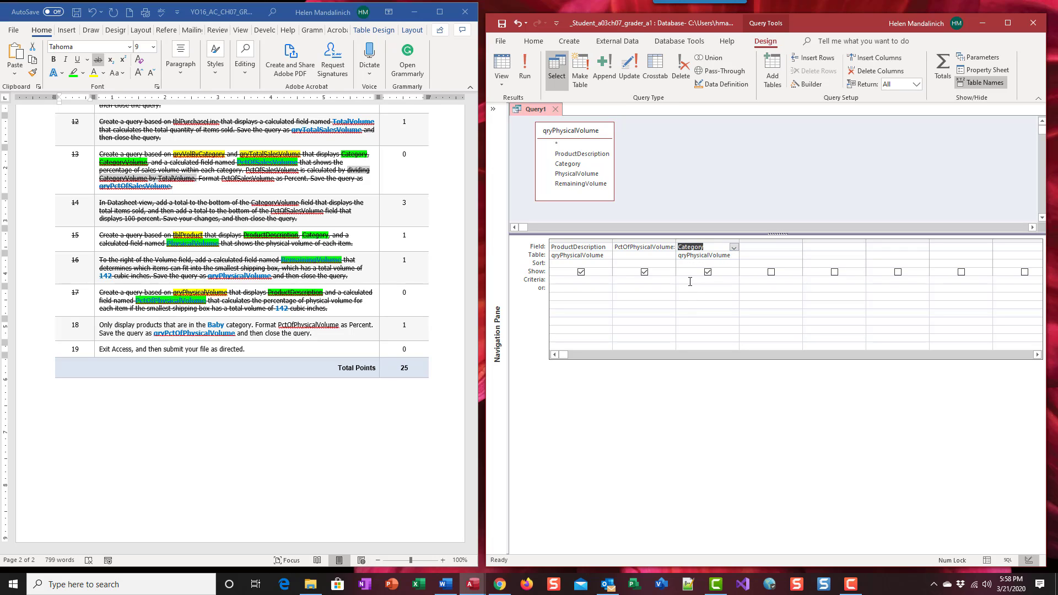
left_click(690, 280)
type("Baby")
left_click(525, 69)
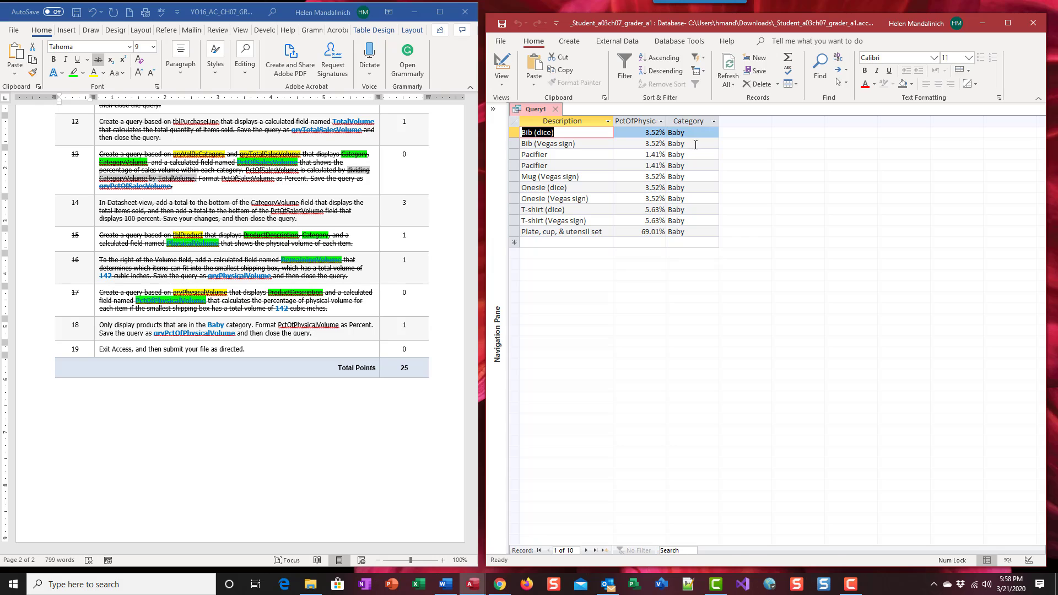
left_click(502, 61)
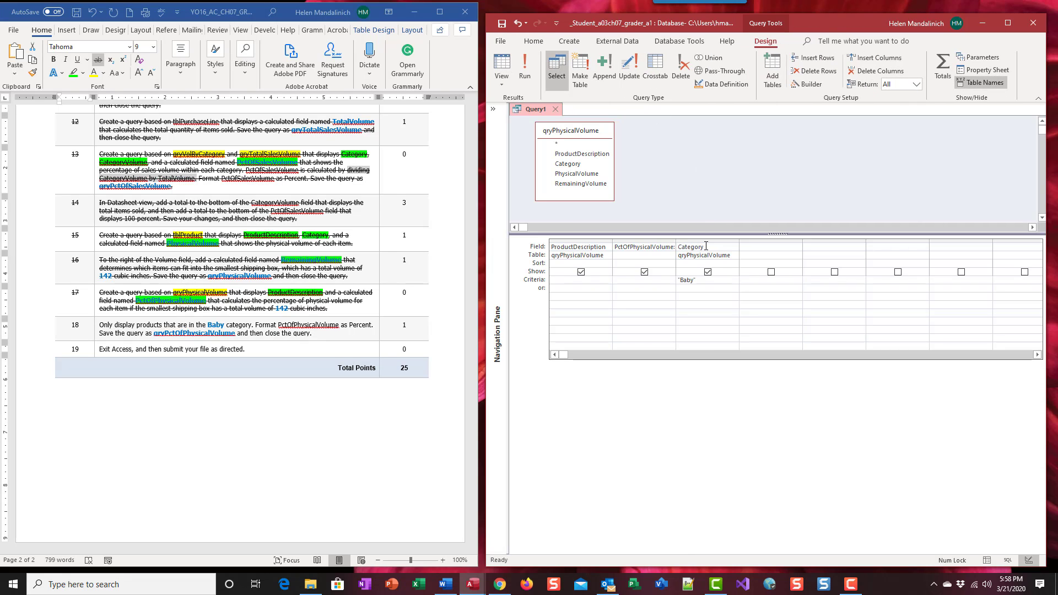
- Hide the Category field from the query results, run the query to check it, and return to Design view
left_click(708, 272)
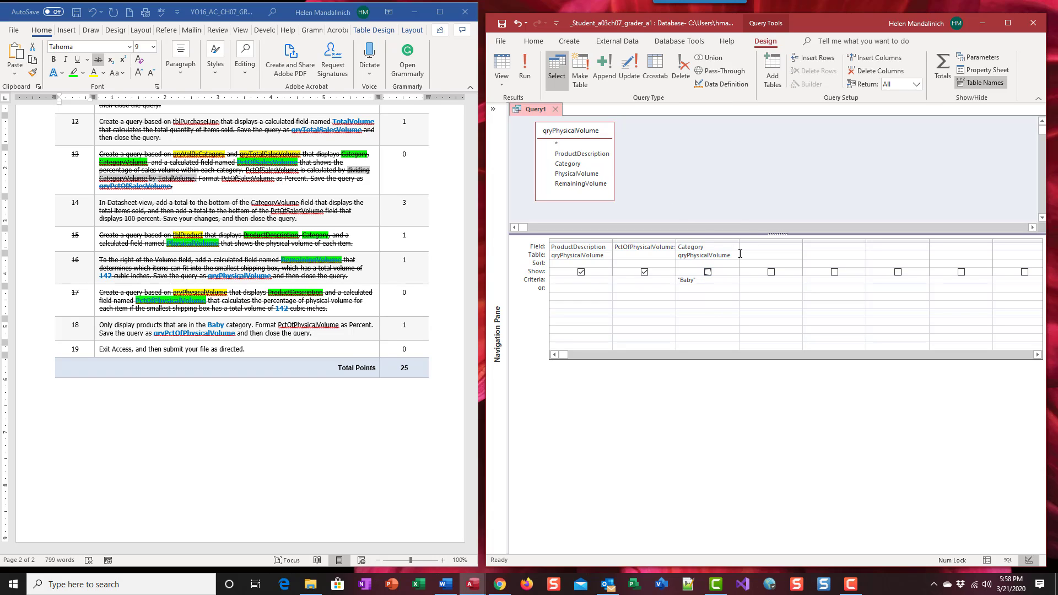
left_click(527, 66)
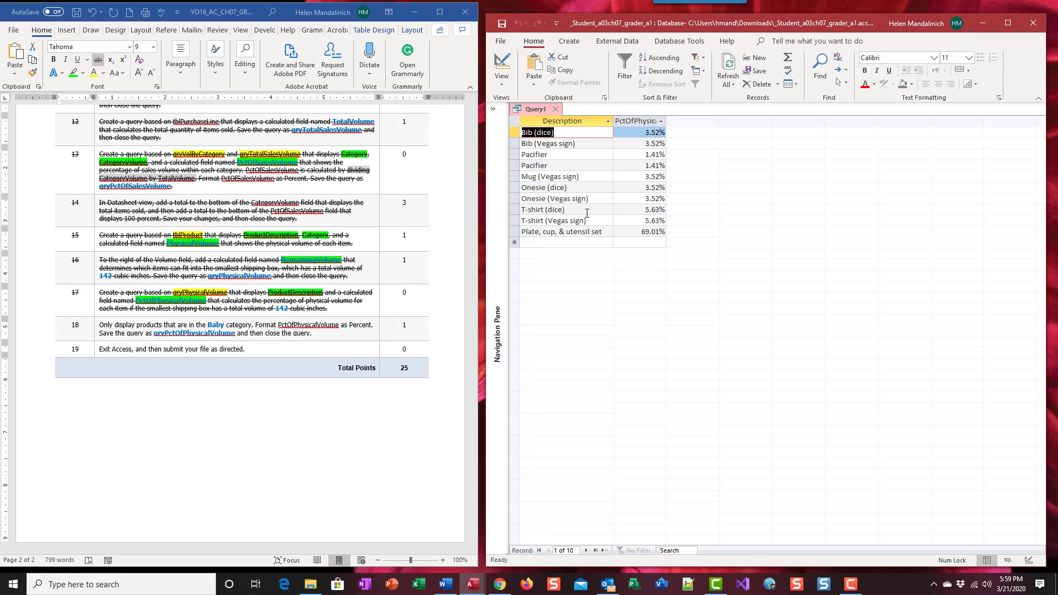
left_click(502, 60)
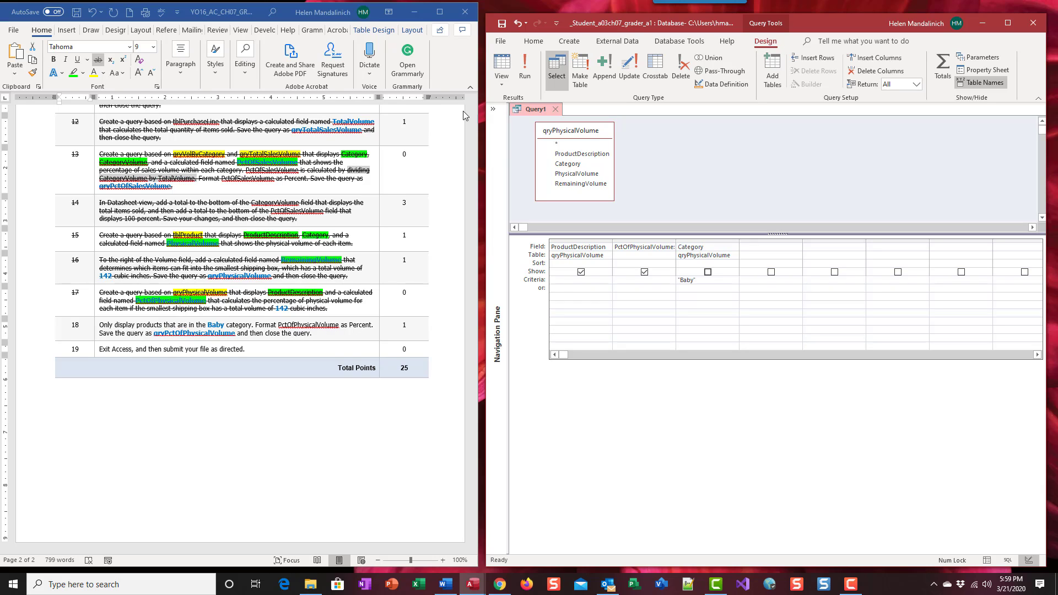
- Save the query as qryPctOfPhysicalVolume
left_click(502, 23)
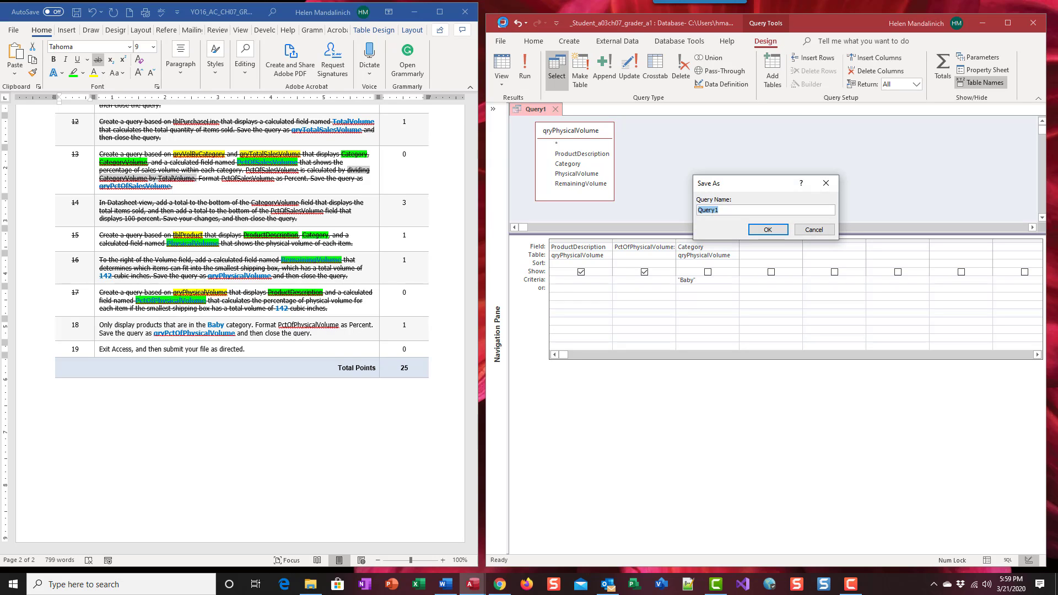
type("qryPctOfPhysicalVolume")
left_click(780, 231)
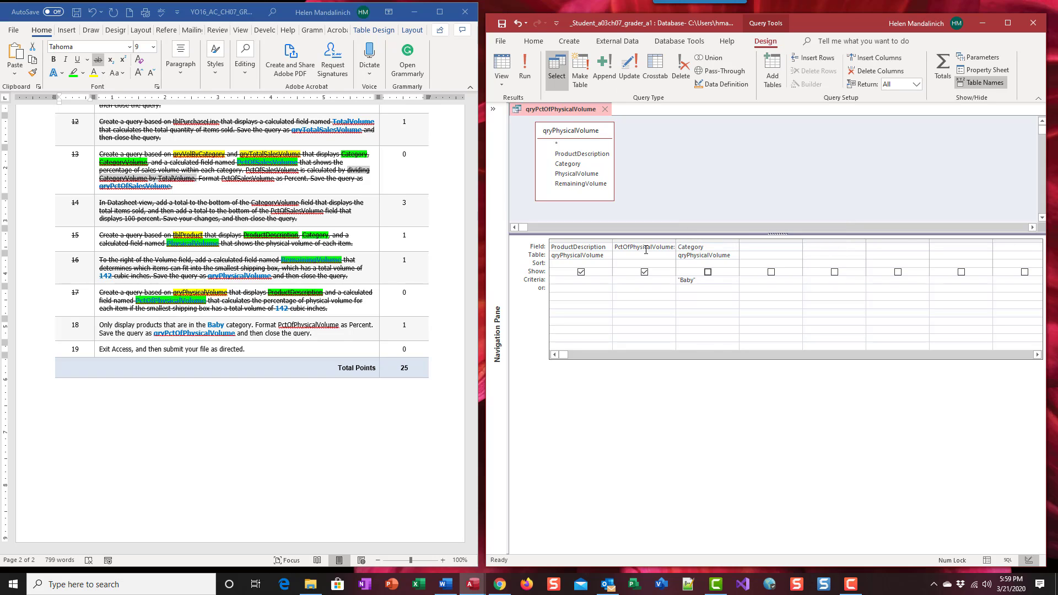
- Review the full expression of the PctOfPhysicalVolume calculated field in the Zoom window, and close it without changes
right_click(646, 249)
left_click(690, 334)
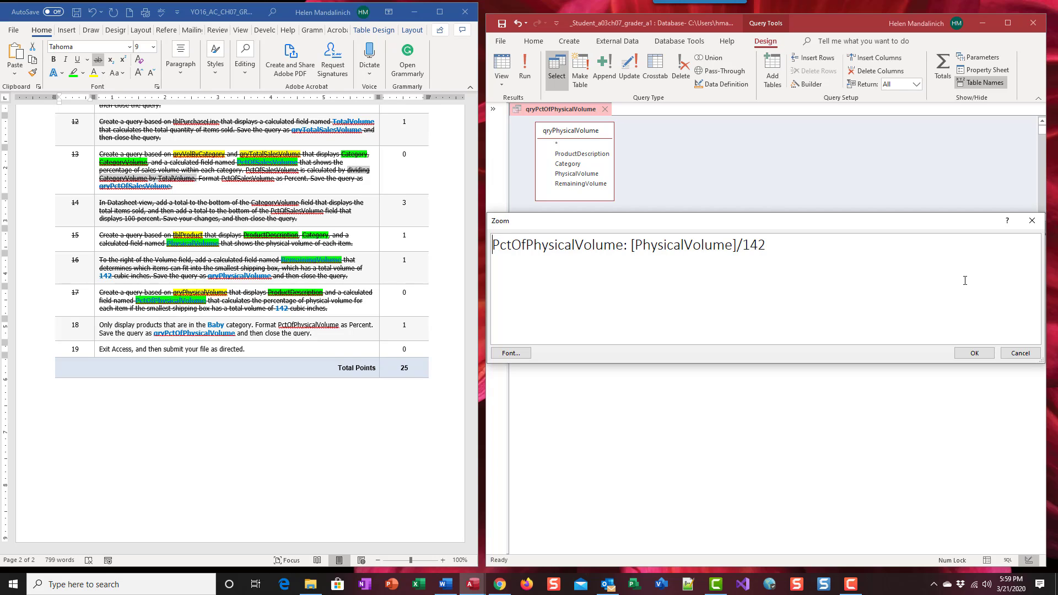
left_click(1021, 353)
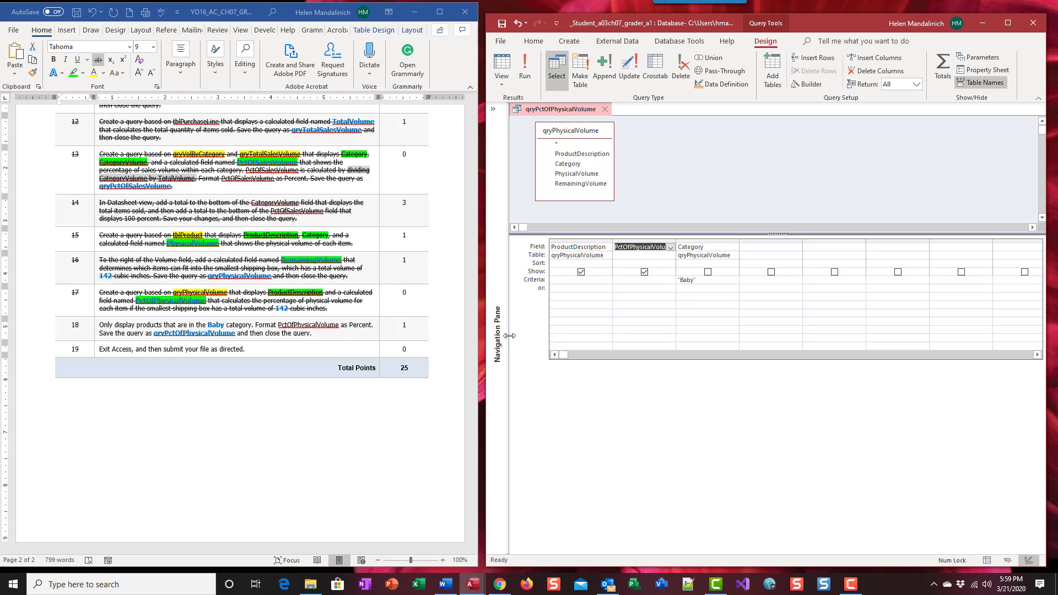
- Switch to the Word document and strike through instruction 18
left_click(200, 329)
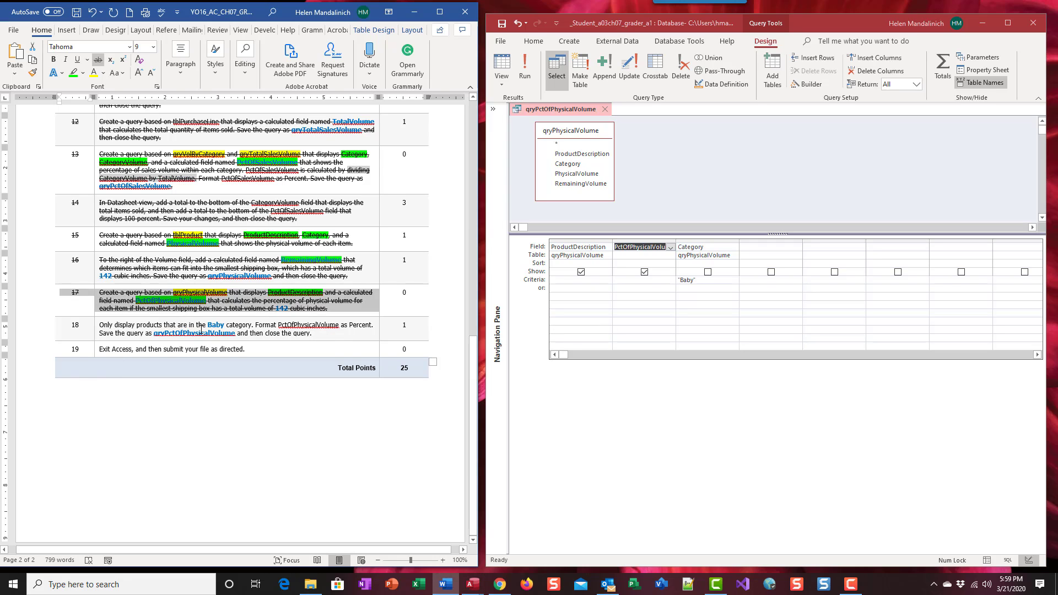
left_click_drag(315, 334, 69, 326)
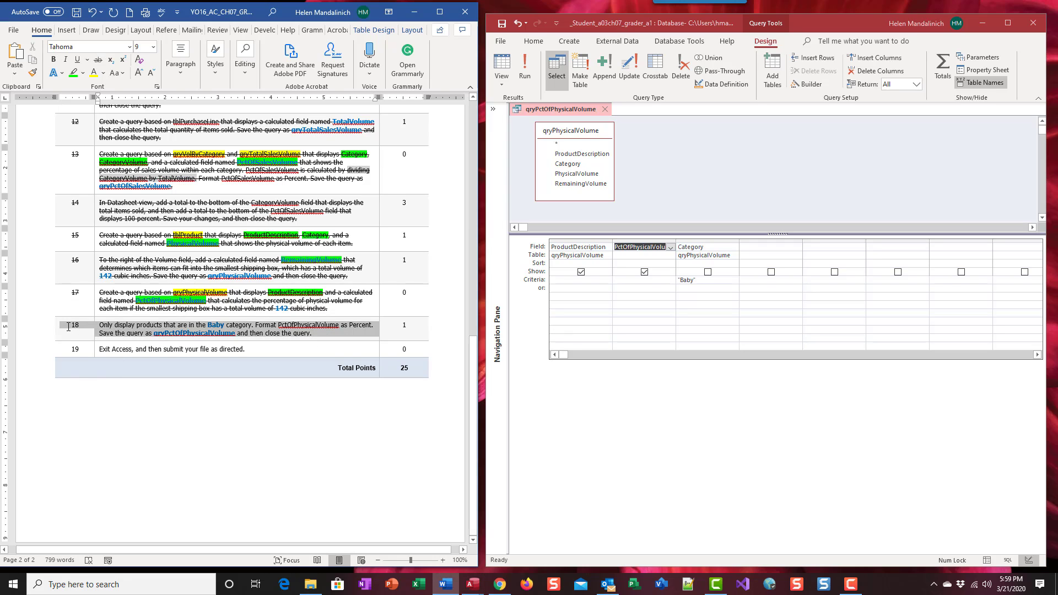
left_click(98, 60)
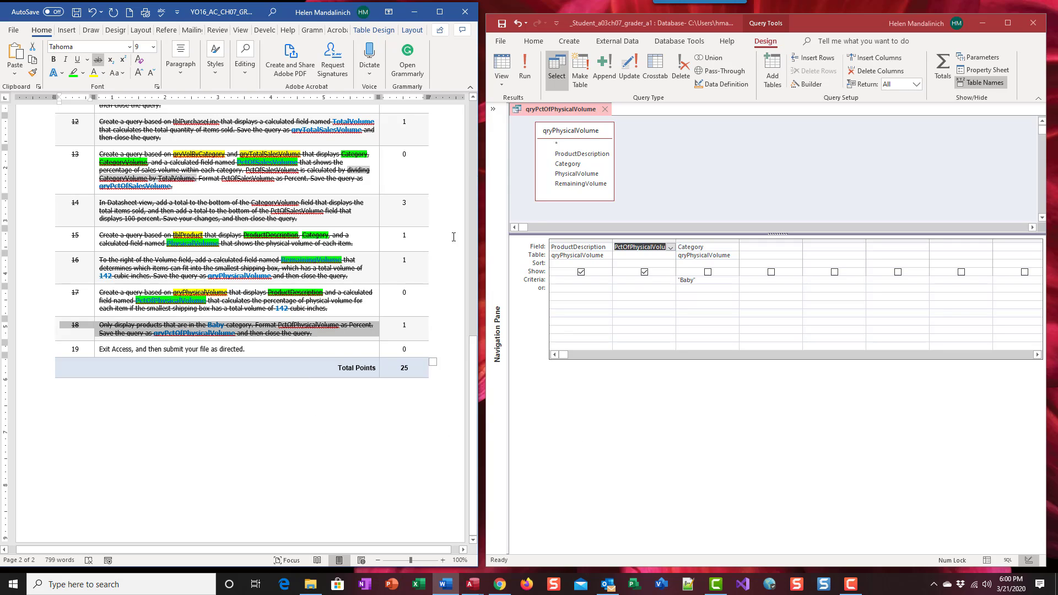